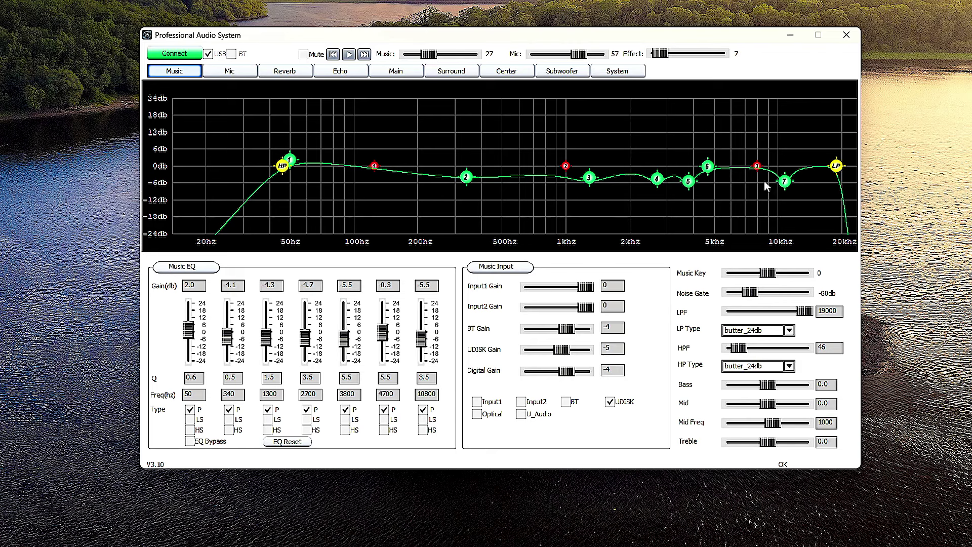
- Review the microphone EQ and compressor settings and the subwoofer channel's EQ, mixer and crossover settings
click(231, 72)
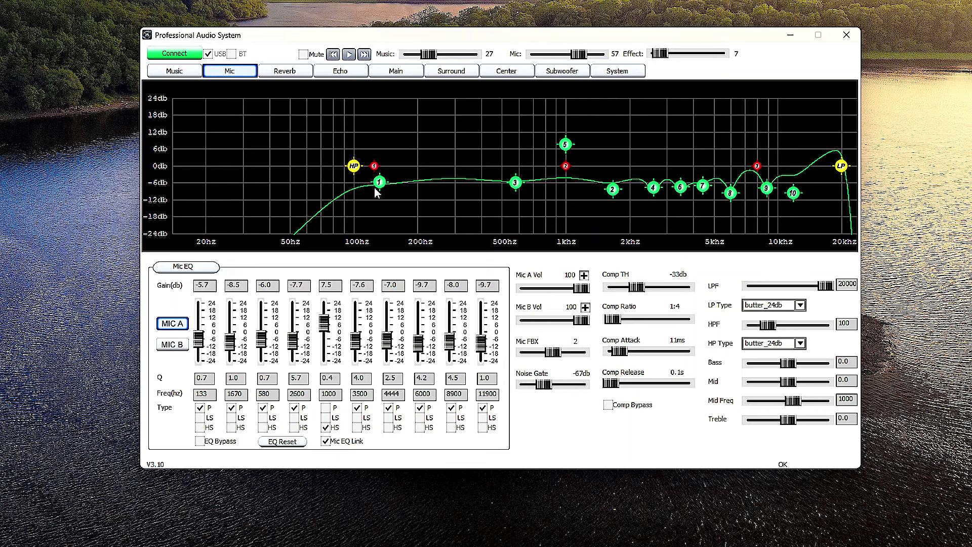
click(560, 72)
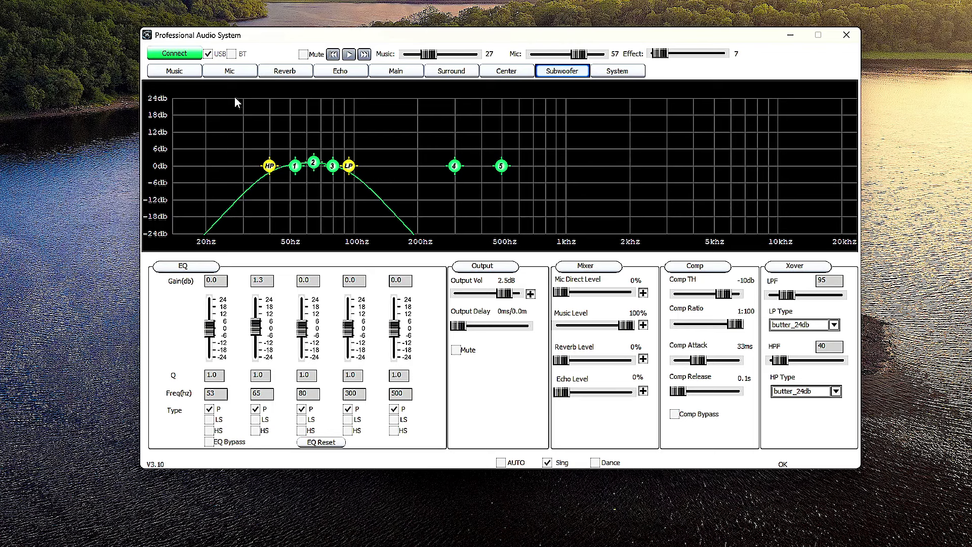
click(229, 74)
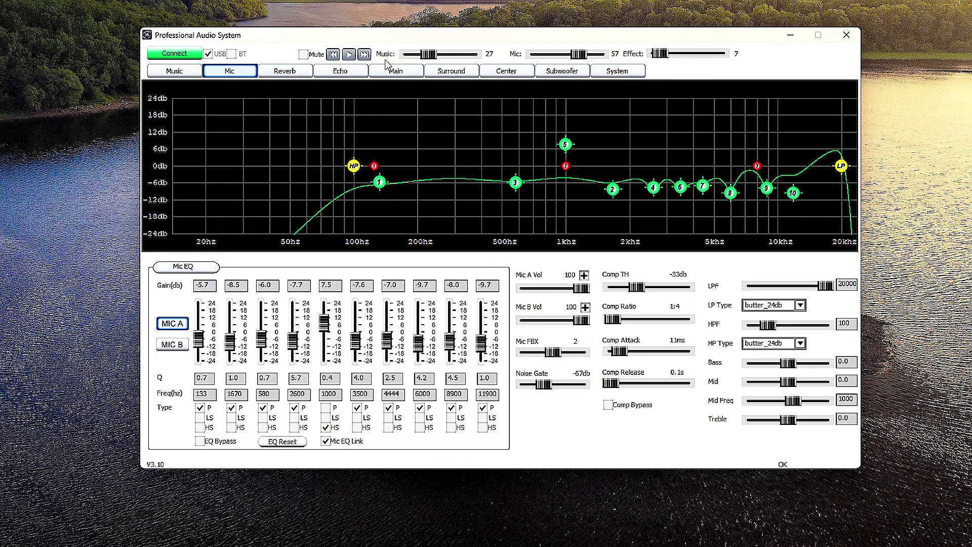
- Start music playback and set the music volume to 17
click(348, 54)
drag(428, 54, 419, 57)
- Check the music, mic and reverb settings during playback, and set the effect level to 20 and the music volume to 9
click(178, 71)
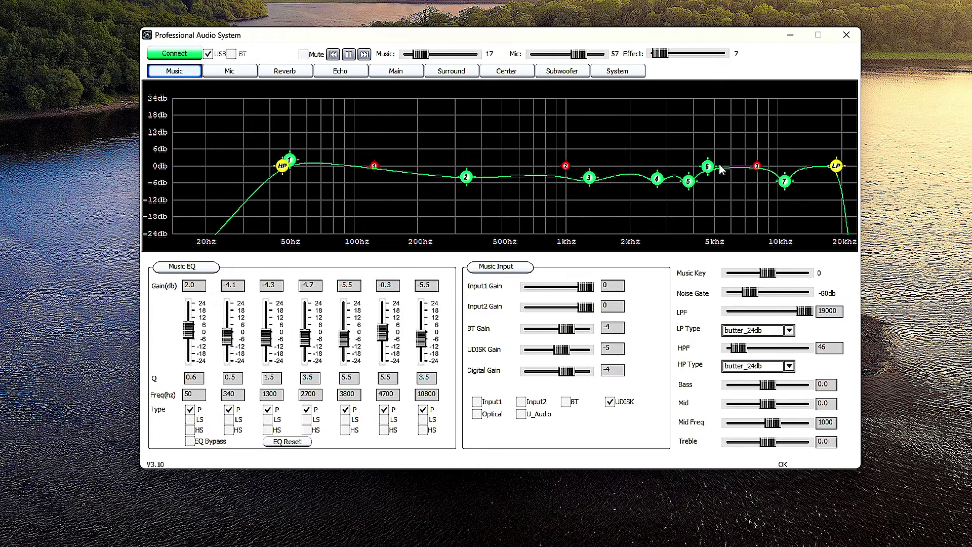
click(229, 72)
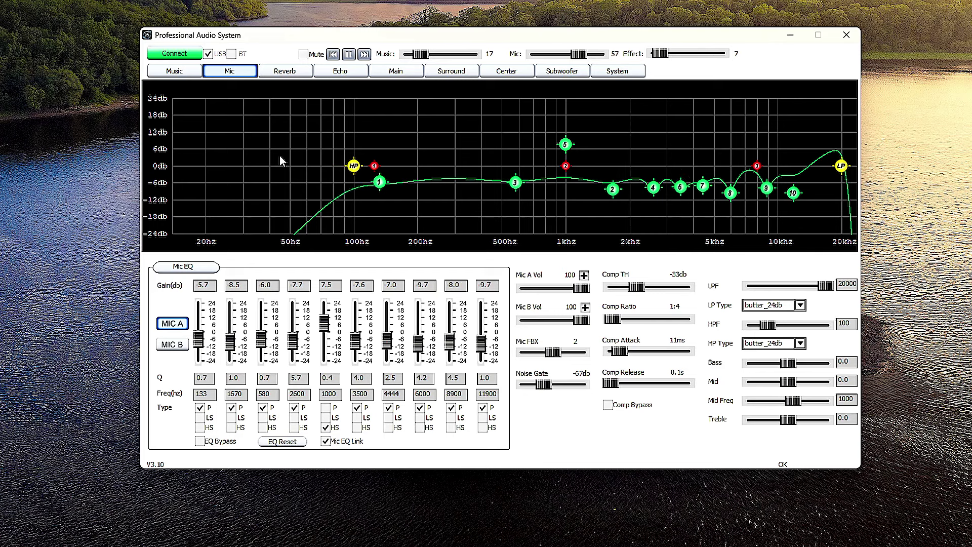
click(283, 74)
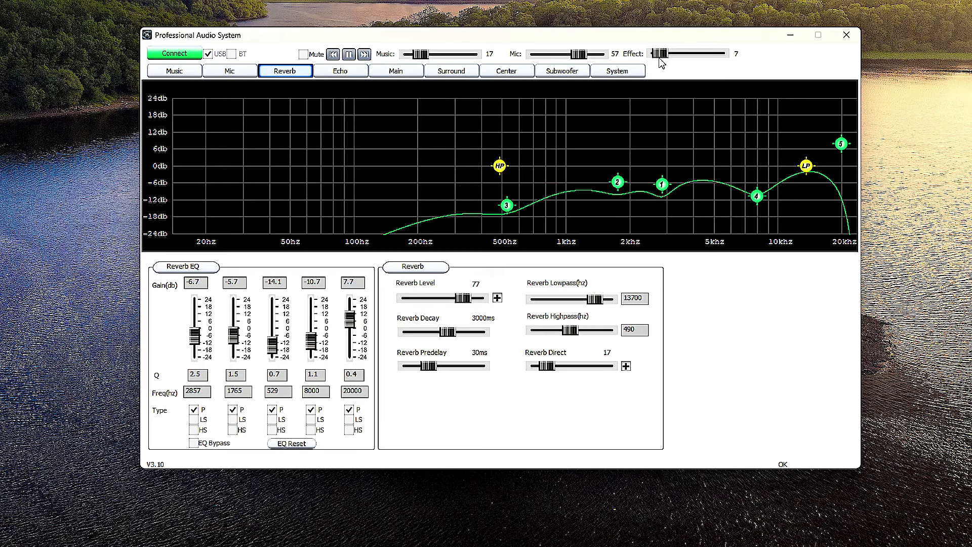
drag(659, 53, 683, 56)
drag(421, 53, 415, 63)
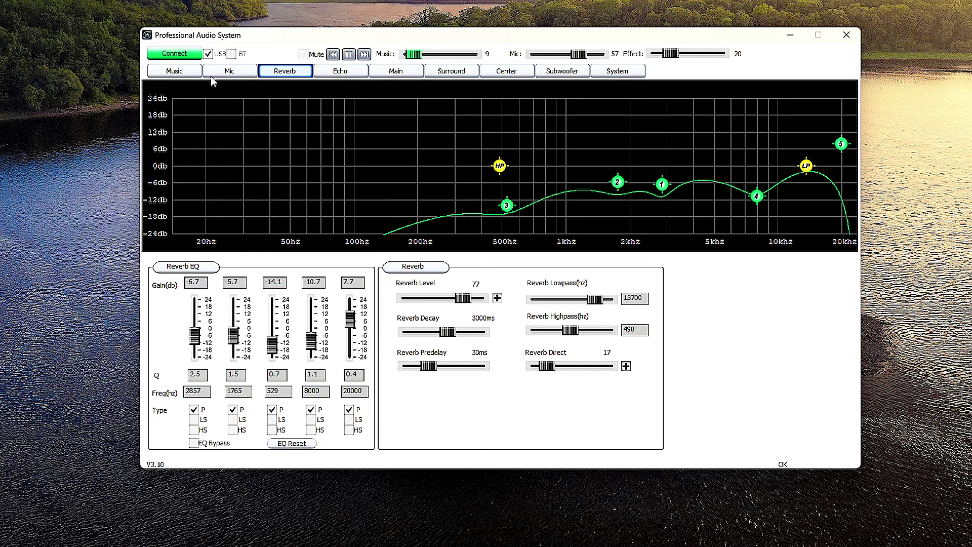
- Examine the mic, reverb, echo, main, surround, center and subwoofer settings in turn, ending with the system configuration
click(184, 69)
click(250, 74)
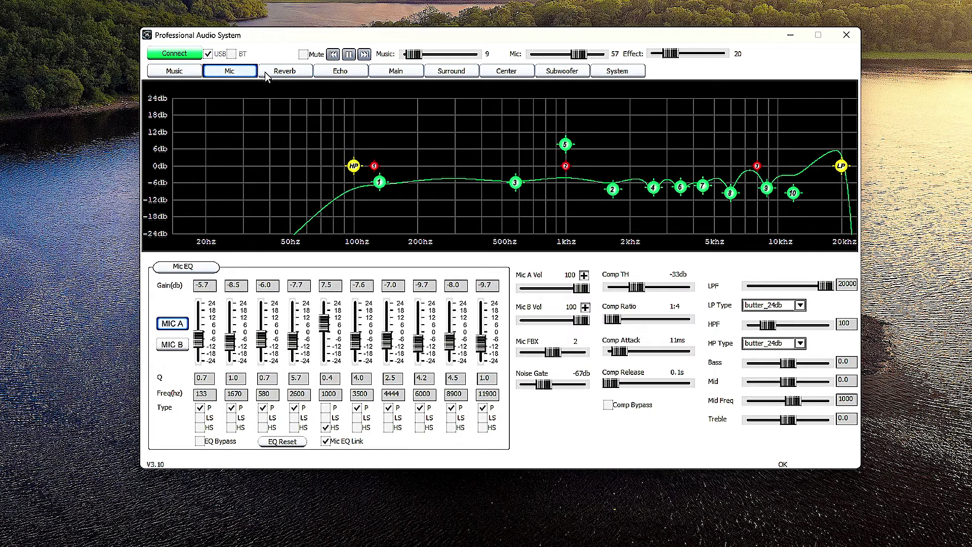
click(297, 74)
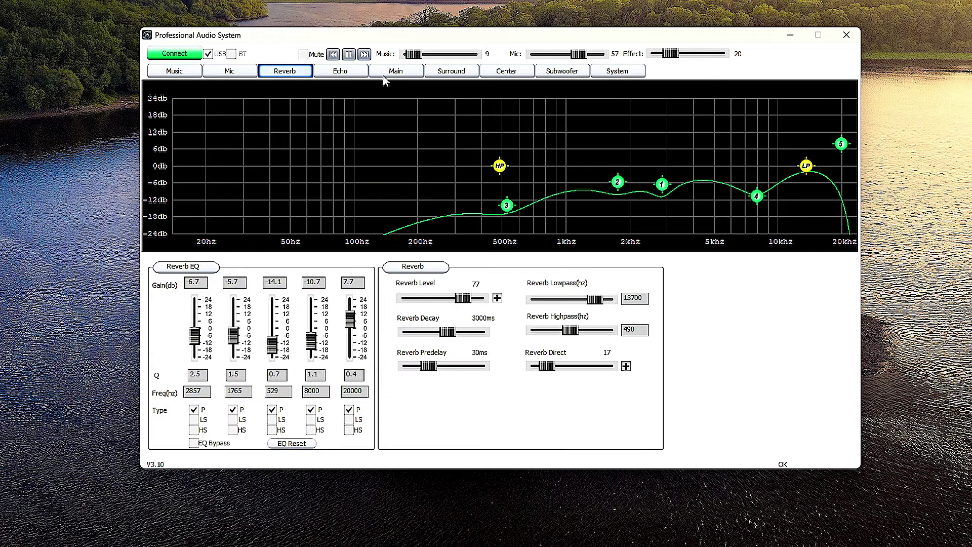
click(357, 72)
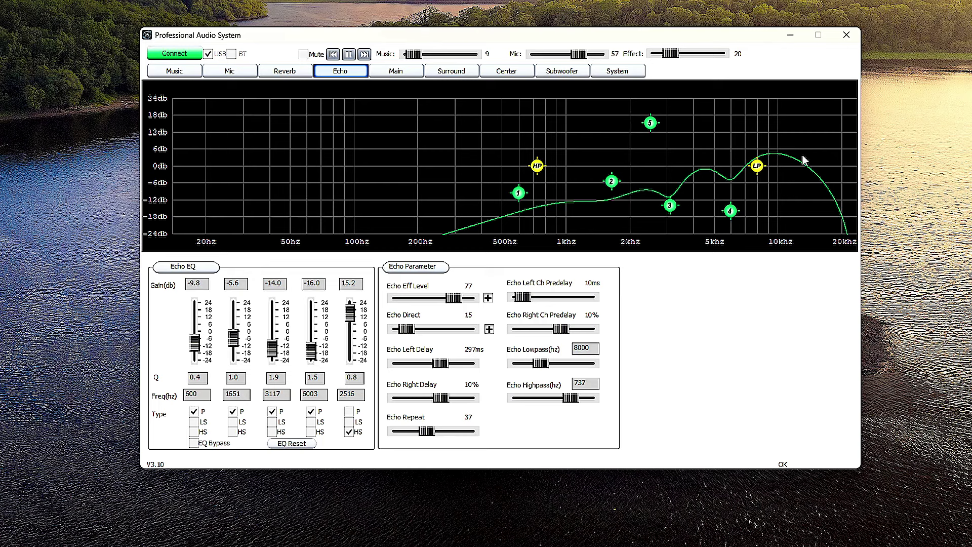
click(400, 71)
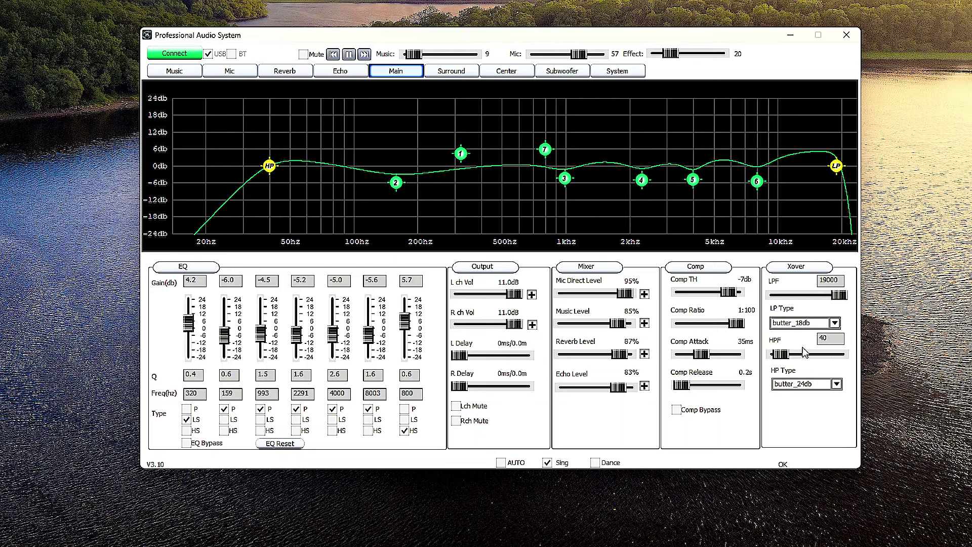
click(457, 72)
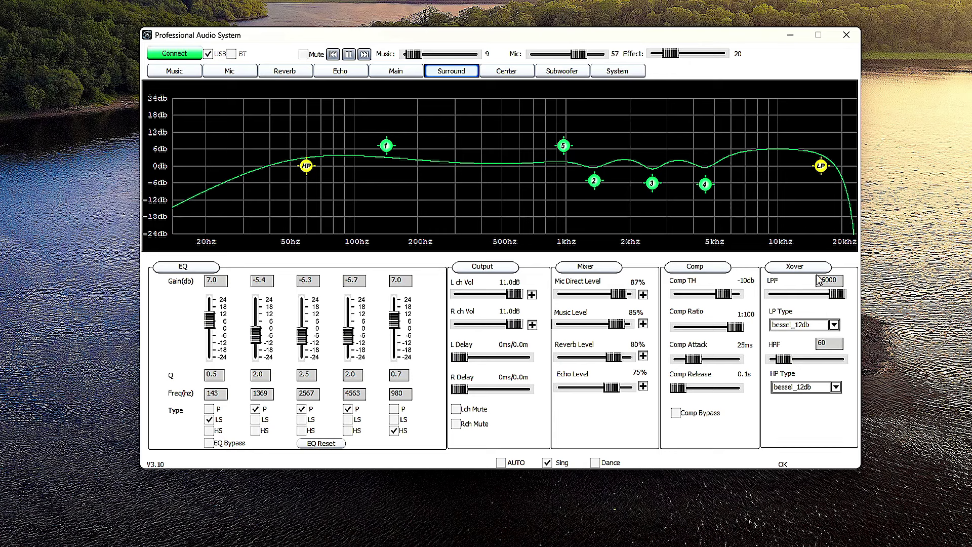
click(820, 342)
click(503, 74)
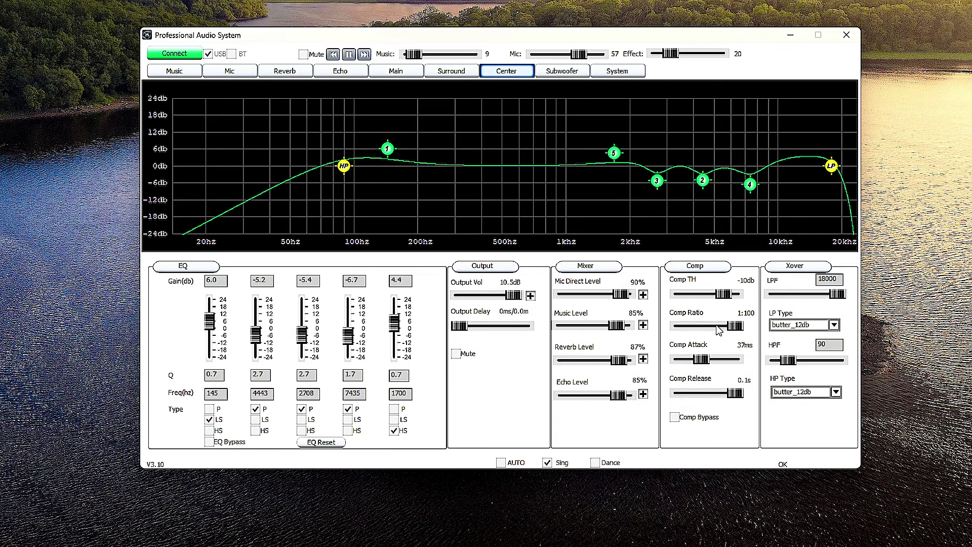
click(570, 76)
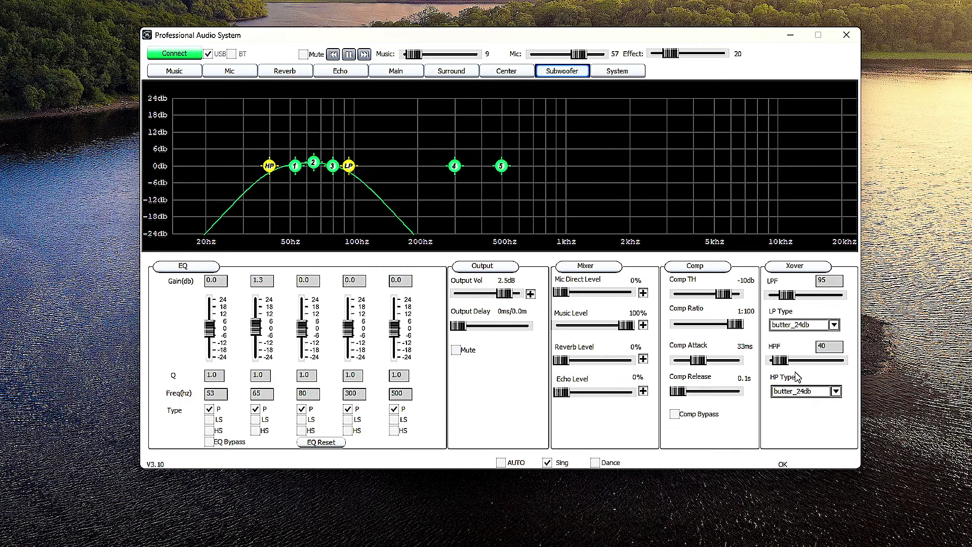
click(618, 71)
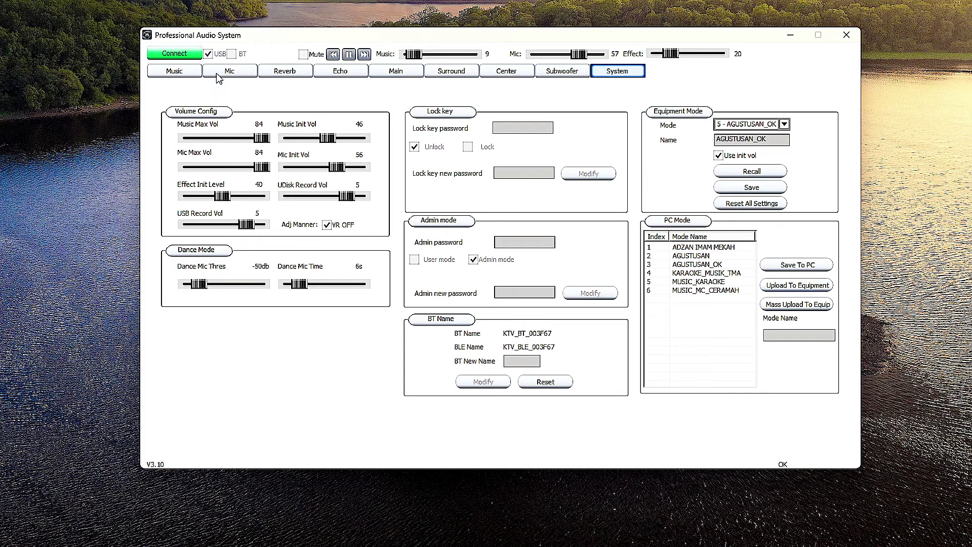
- Recheck the echo and output channel settings, the music, mic and reverb settings, and return to the main channel
click(339, 74)
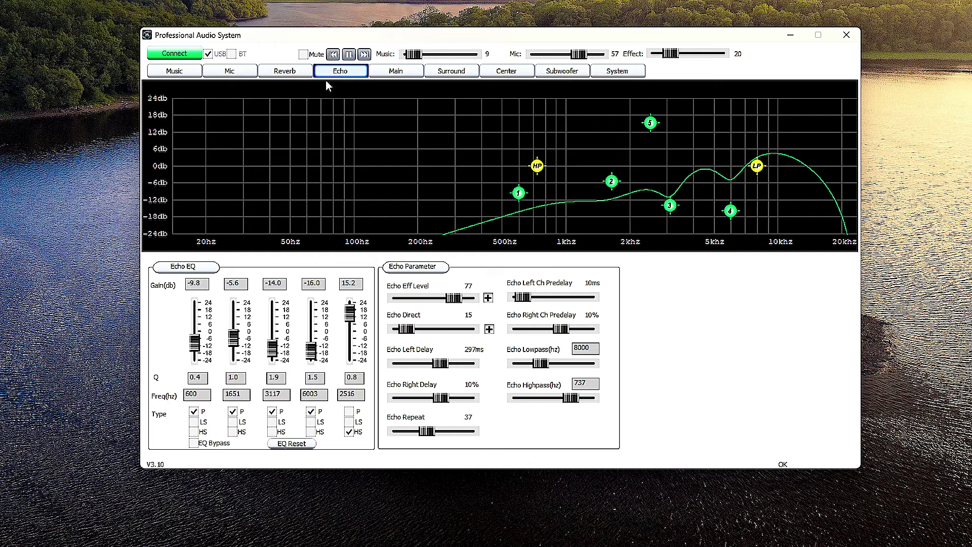
click(405, 75)
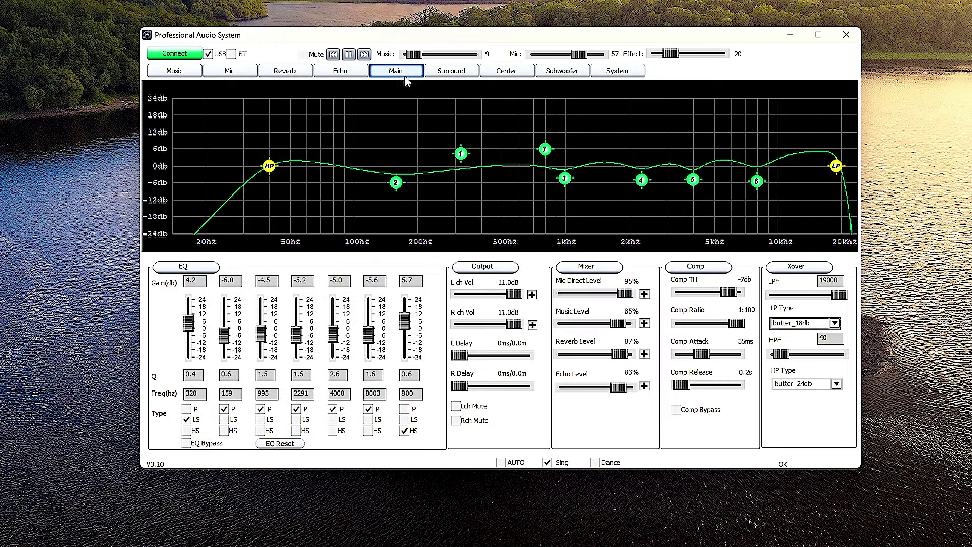
click(468, 73)
click(506, 73)
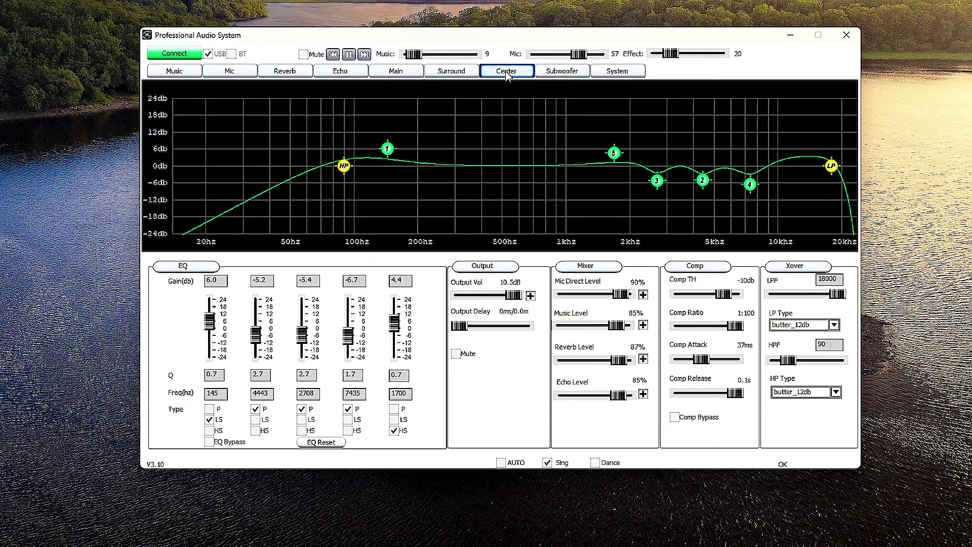
click(559, 74)
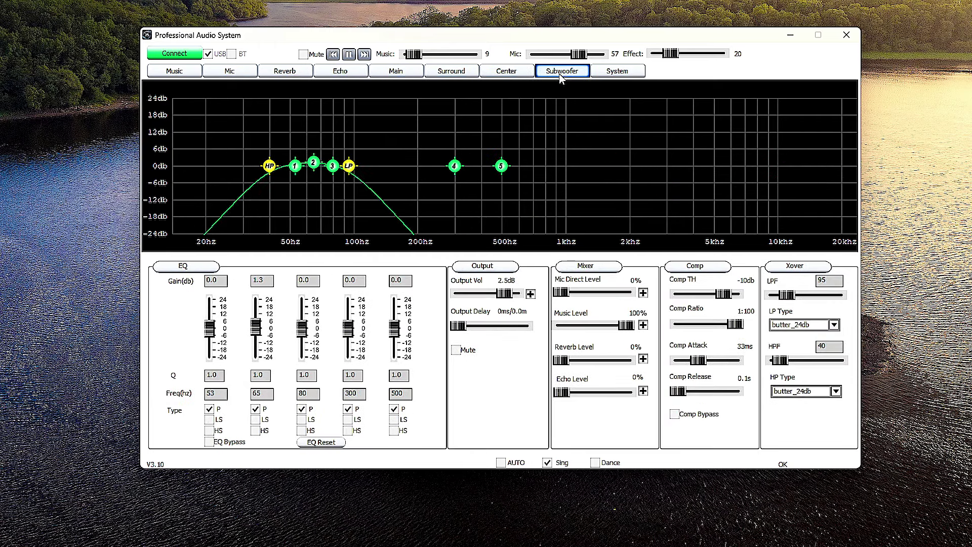
click(611, 74)
click(200, 75)
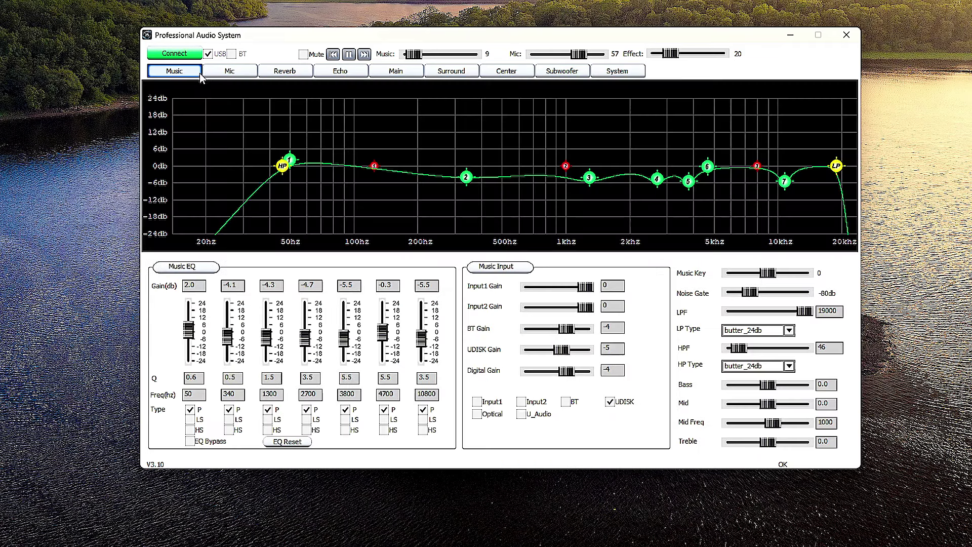
click(230, 73)
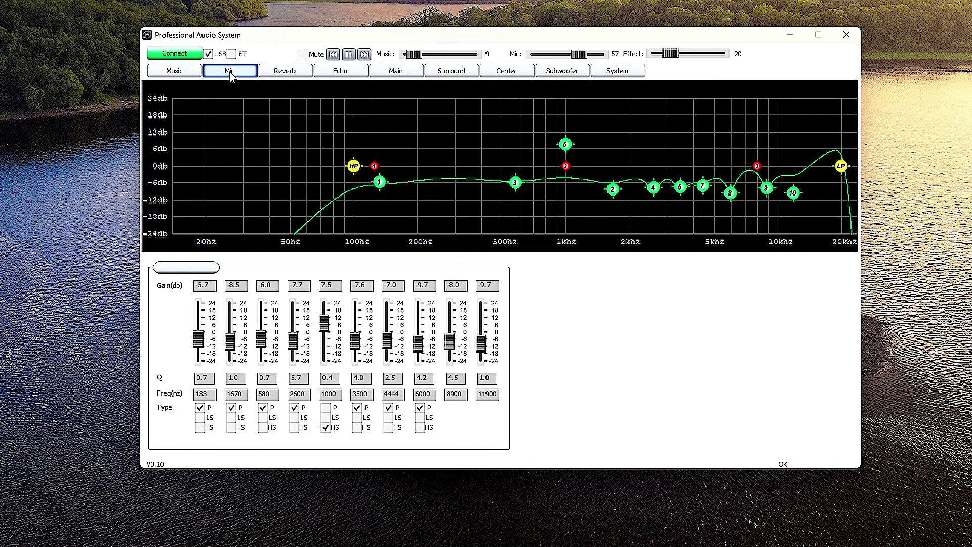
click(289, 75)
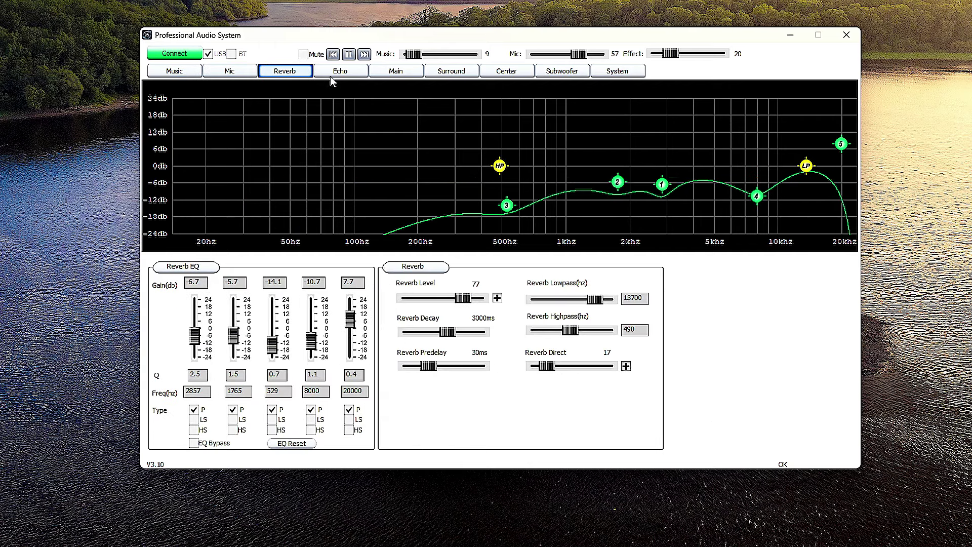
click(344, 71)
click(403, 72)
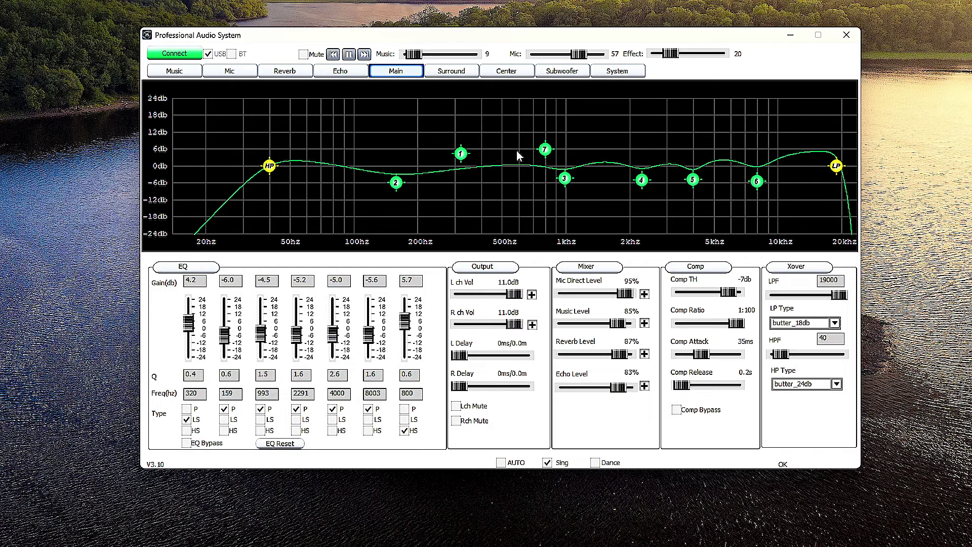
- Upload the AGUSTUSAN_OK preset from the system's PC mode list to the equipment
click(626, 74)
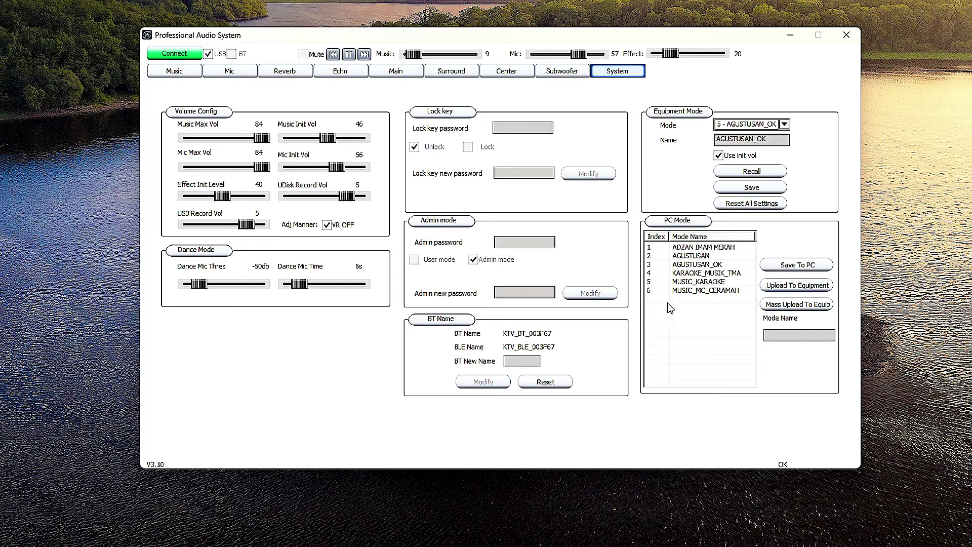
click(723, 265)
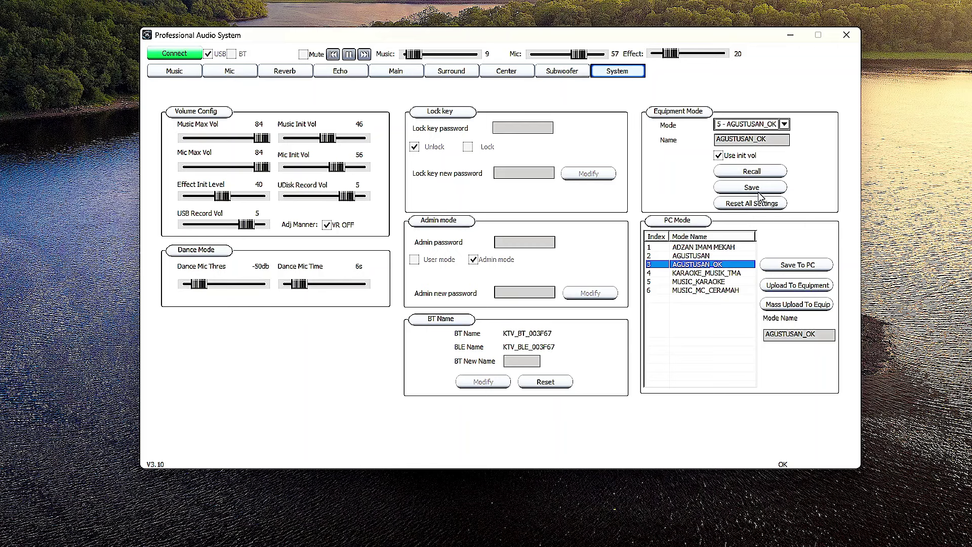
click(818, 287)
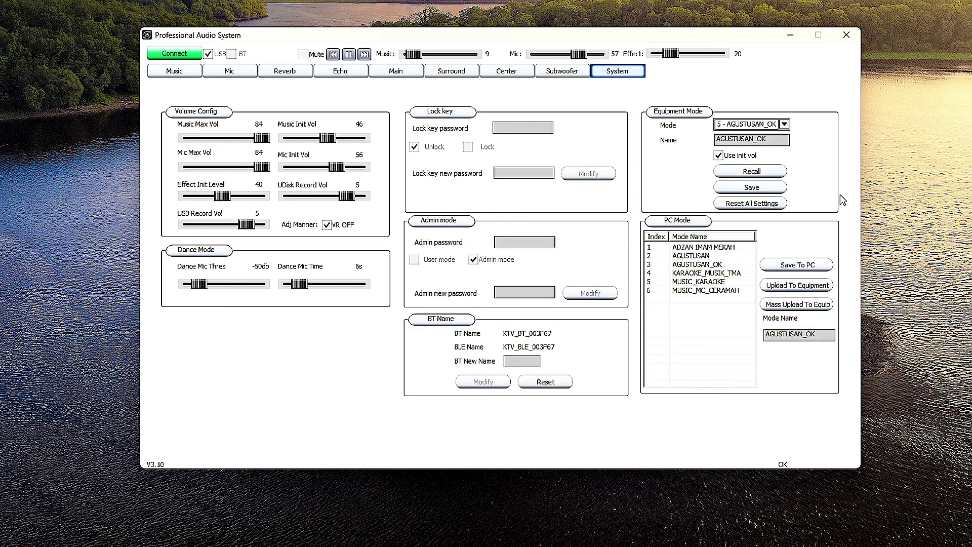